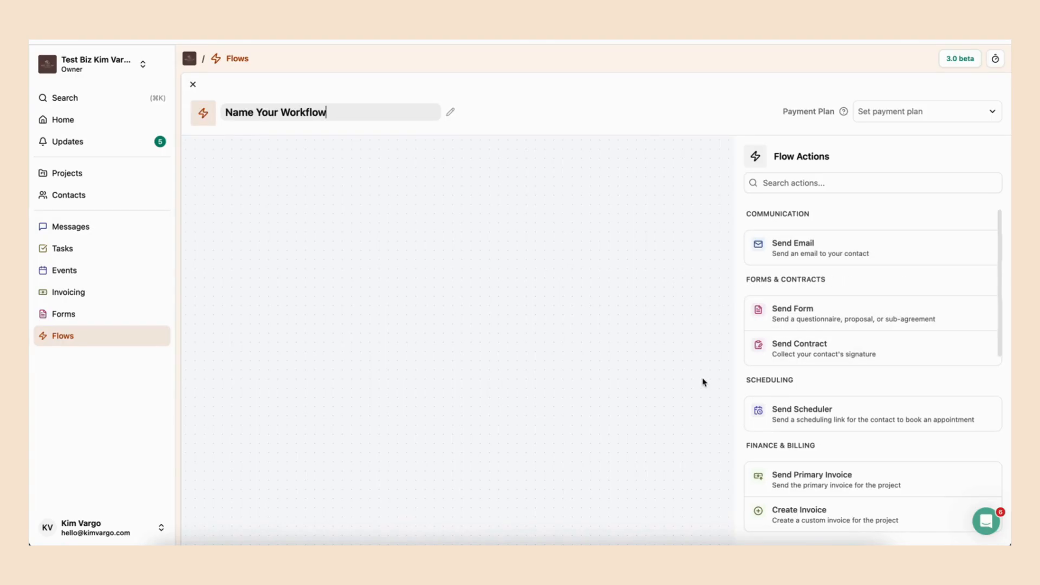
Start a Send Scheduler action in the flow and choose the Discovery Call scheduler for it.
click(827, 415)
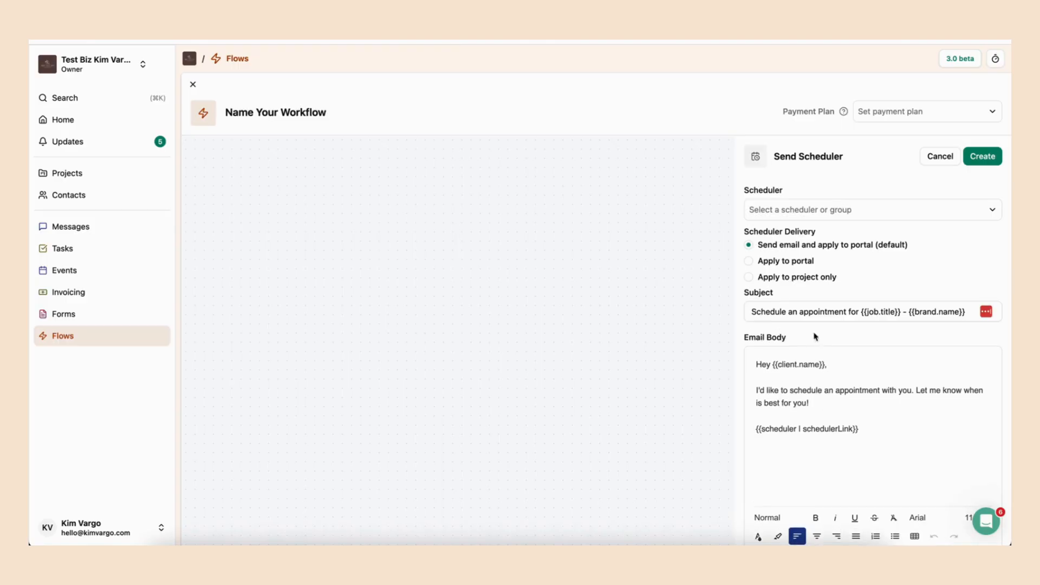
click(809, 209)
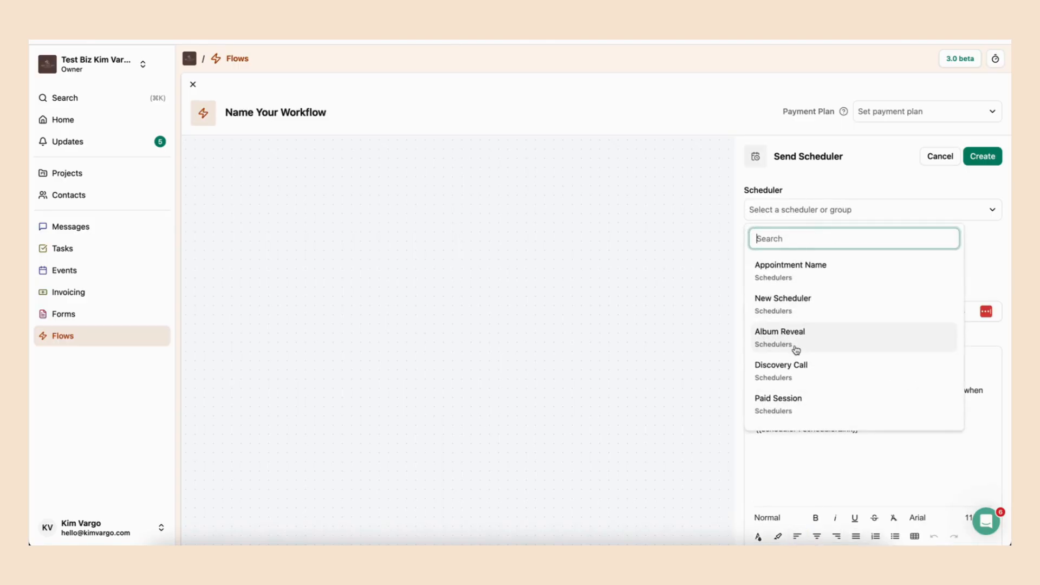
click(797, 364)
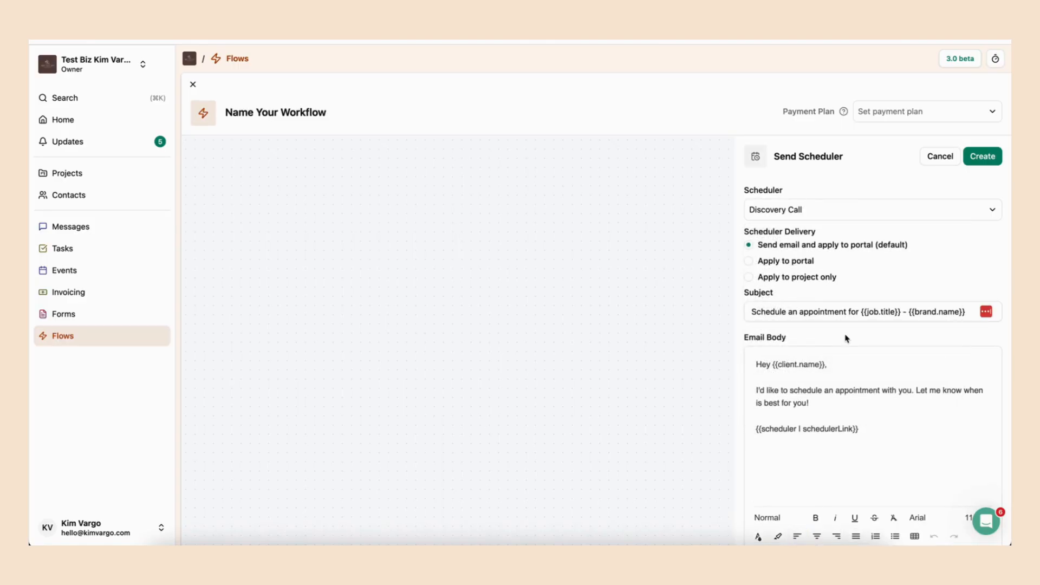
Fill the scheduler email from the custom template "Inquiry | 00 | Send Scheduler".
scroll(845, 339, down, 2)
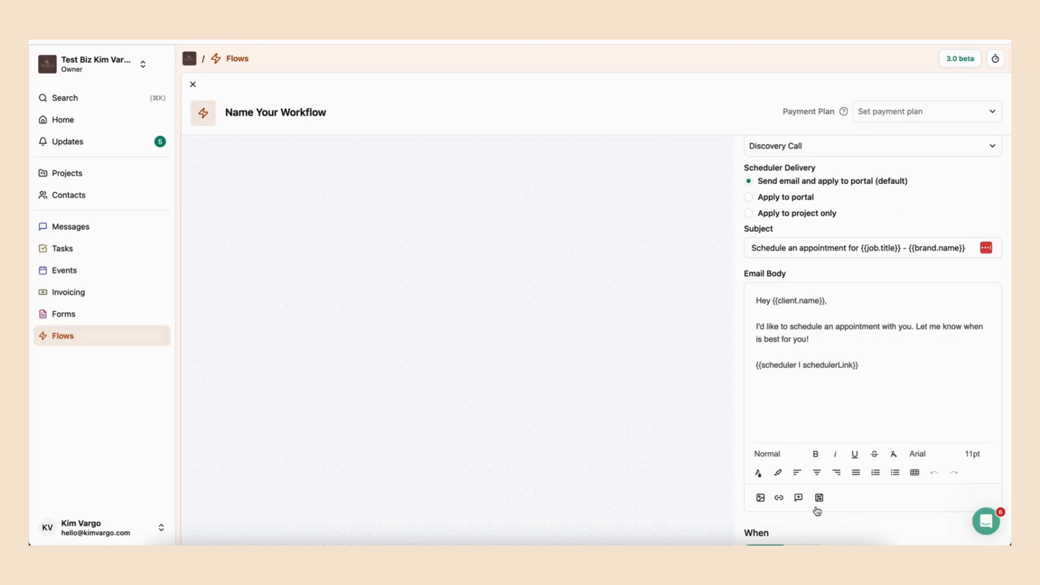
click(799, 498)
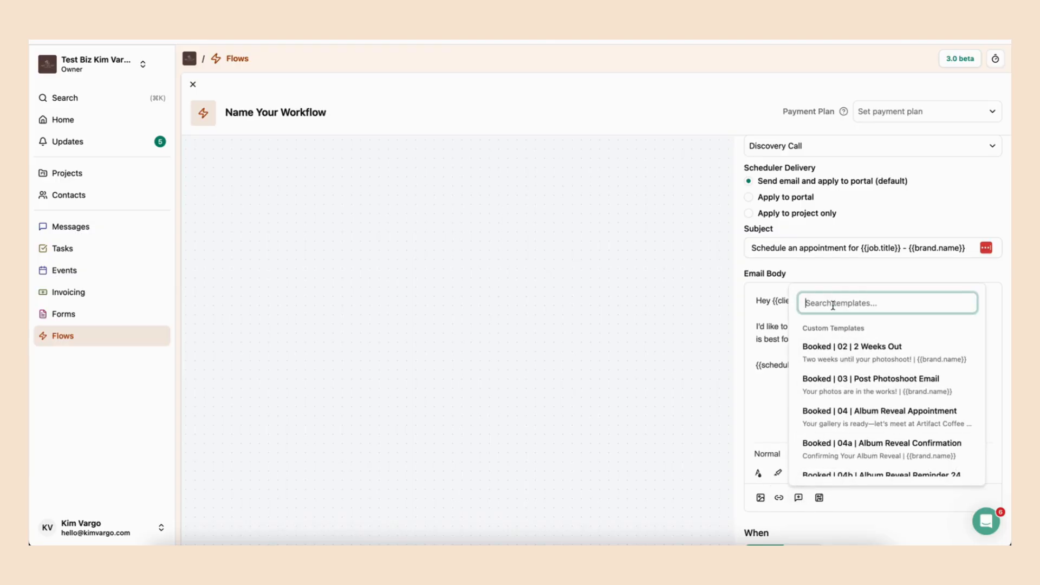
text(inquiry)
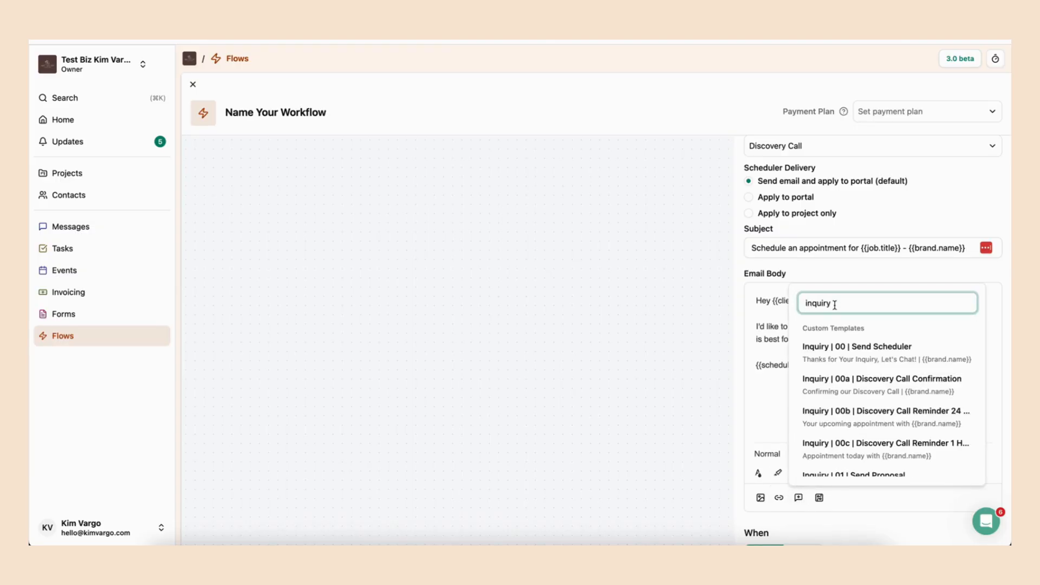
click(820, 349)
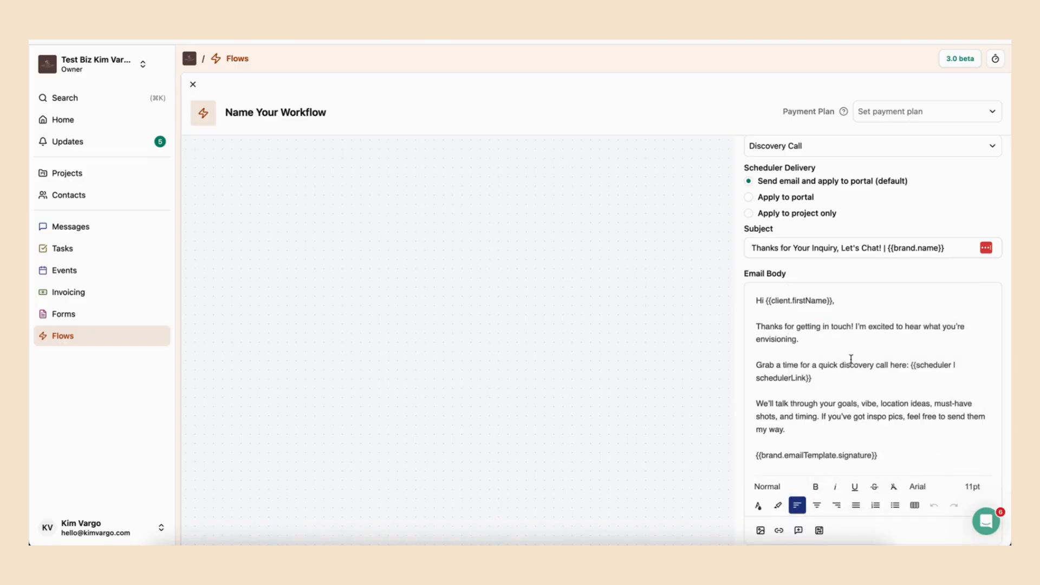
Set the scheduler action's timing to after this workflow starts and create the action.
scroll(856, 390, down, 5)
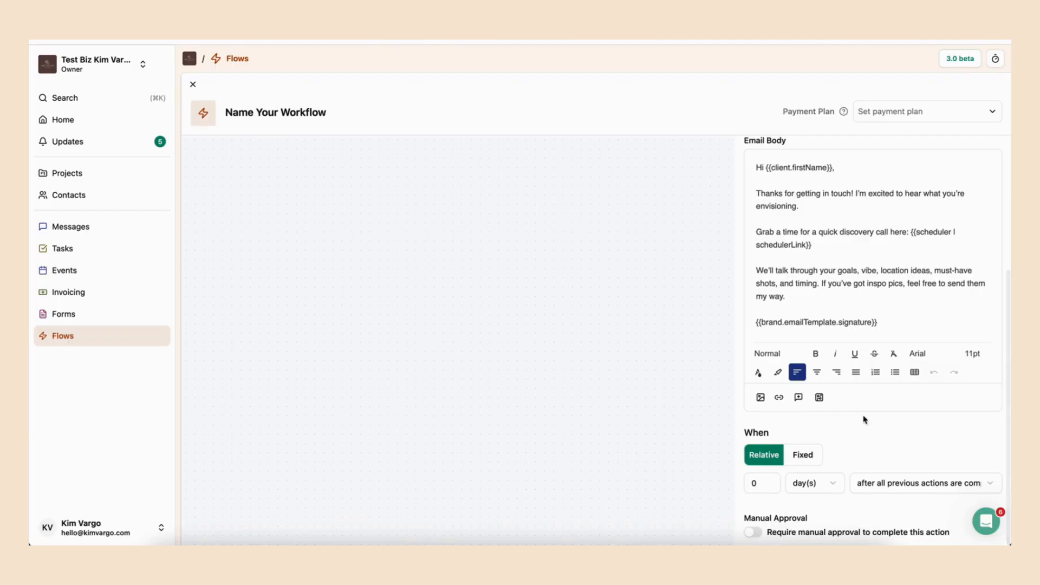
click(924, 484)
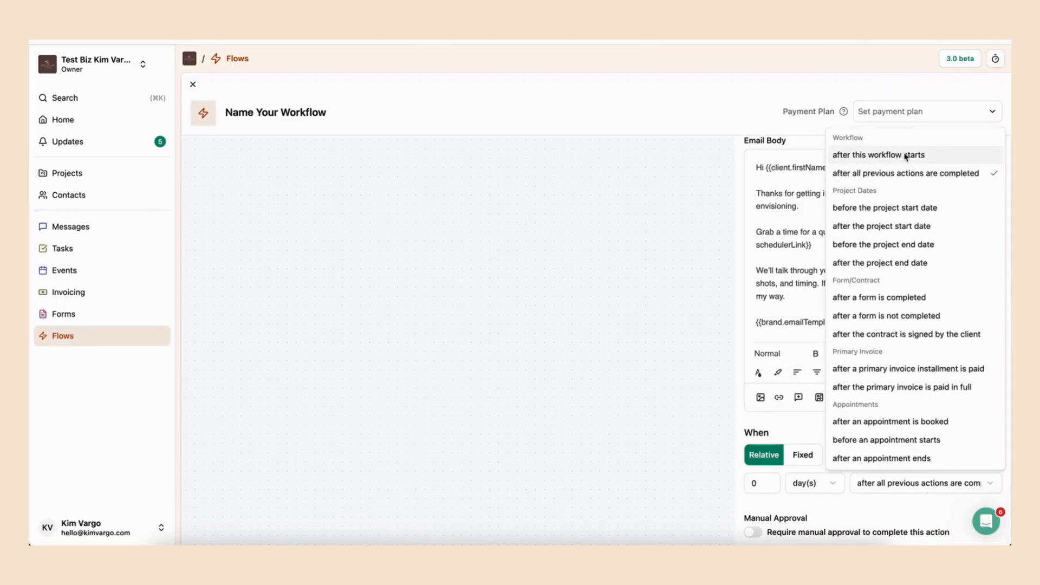
click(908, 156)
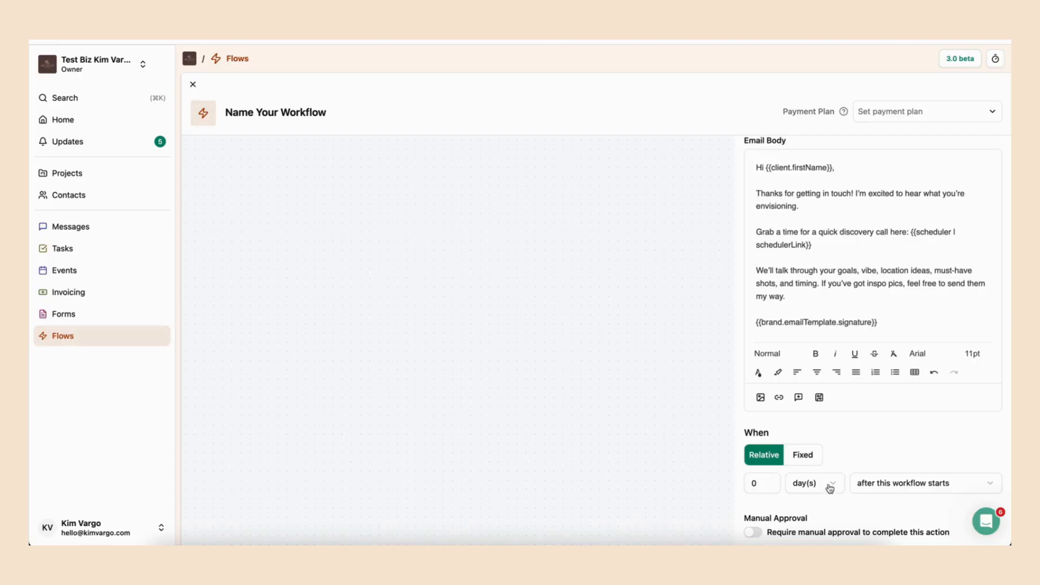
scroll(890, 501, up, 1)
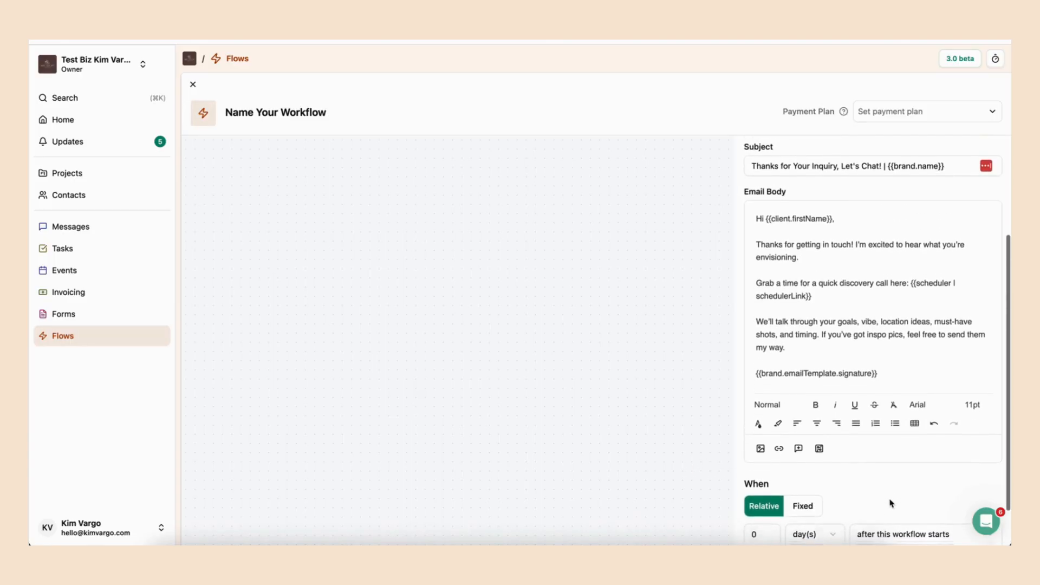
scroll(892, 503, down, 1)
scroll(893, 493, up, 5)
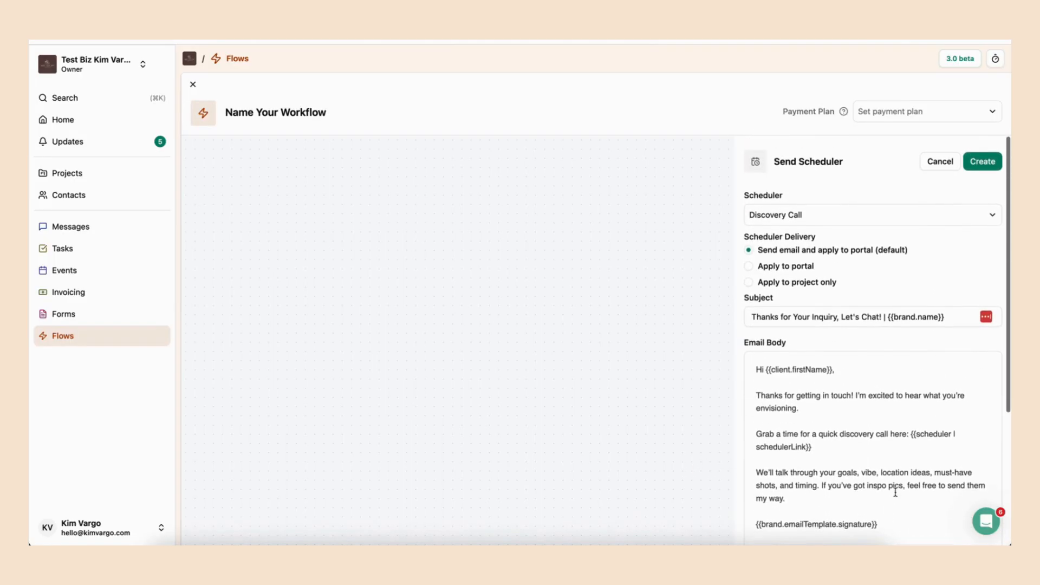
click(982, 156)
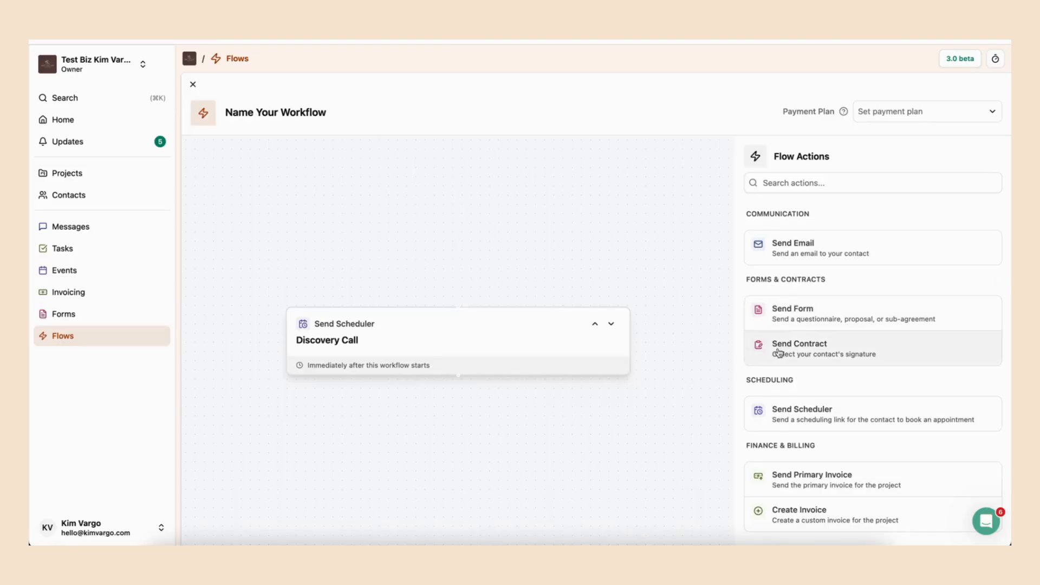
Add an Update Project Status action to the flow with the status New Inquiry, keeping its default timing.
scroll(860, 432, down, 3)
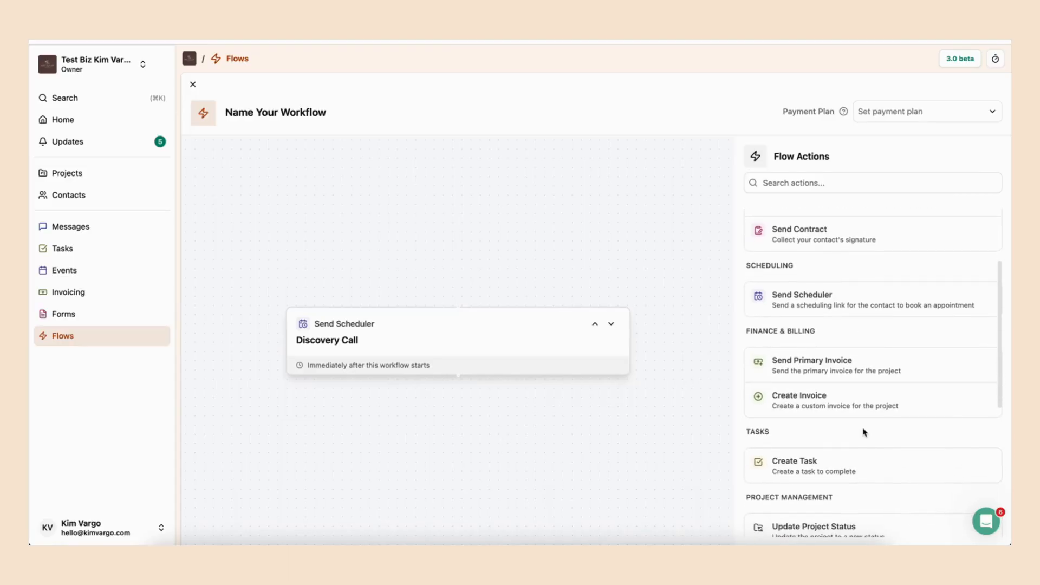
scroll(862, 431, down, 1)
click(847, 444)
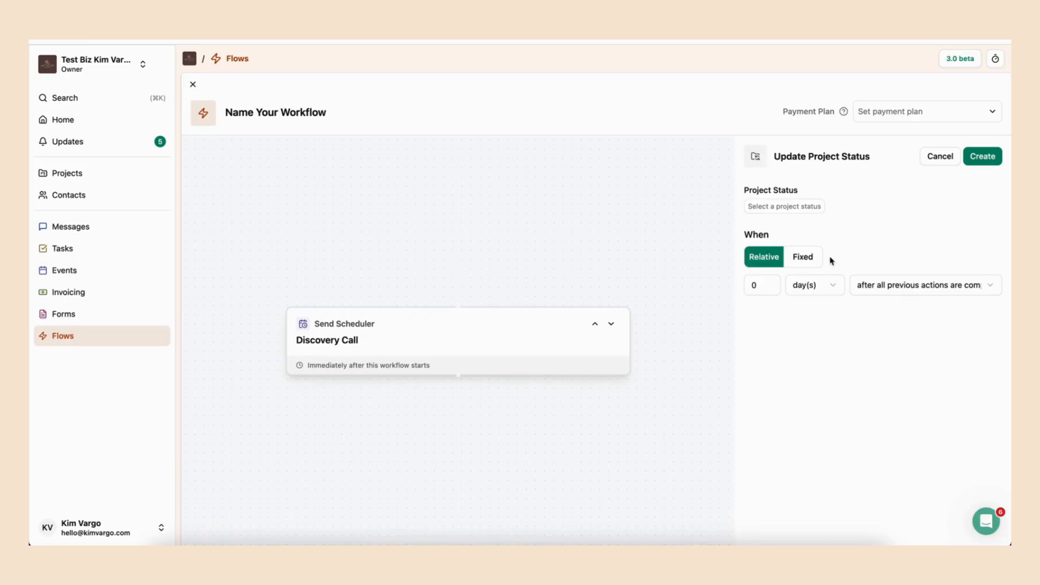
click(801, 212)
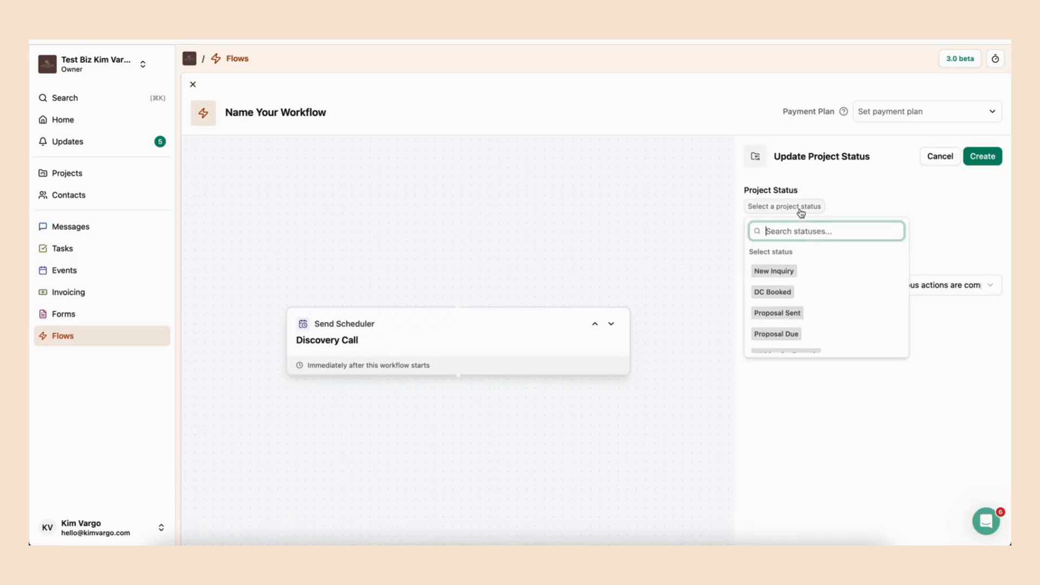
click(777, 272)
click(931, 252)
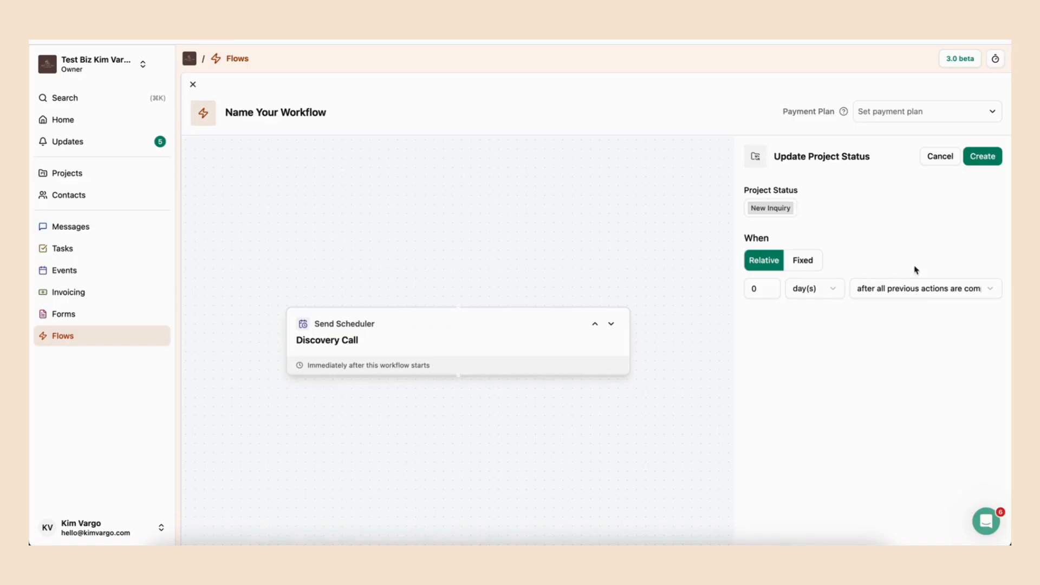
click(982, 157)
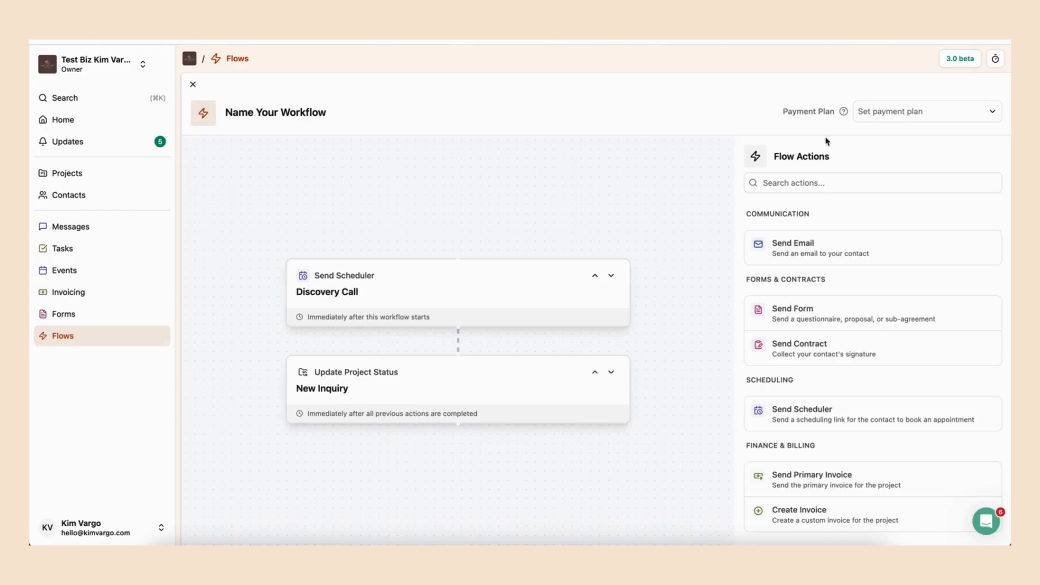
Set the flow's payment plan to 50/50.
click(992, 115)
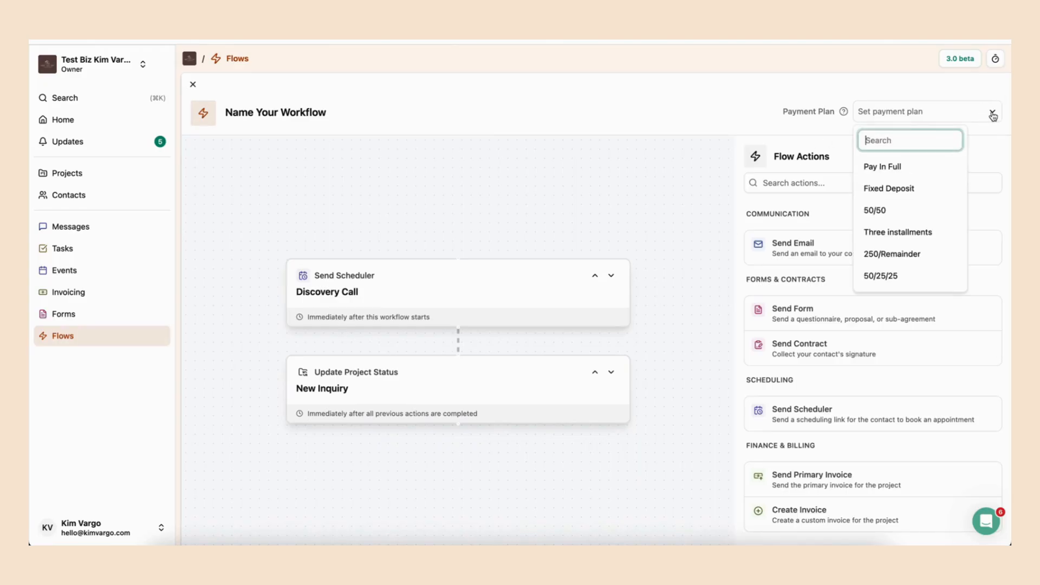
click(893, 218)
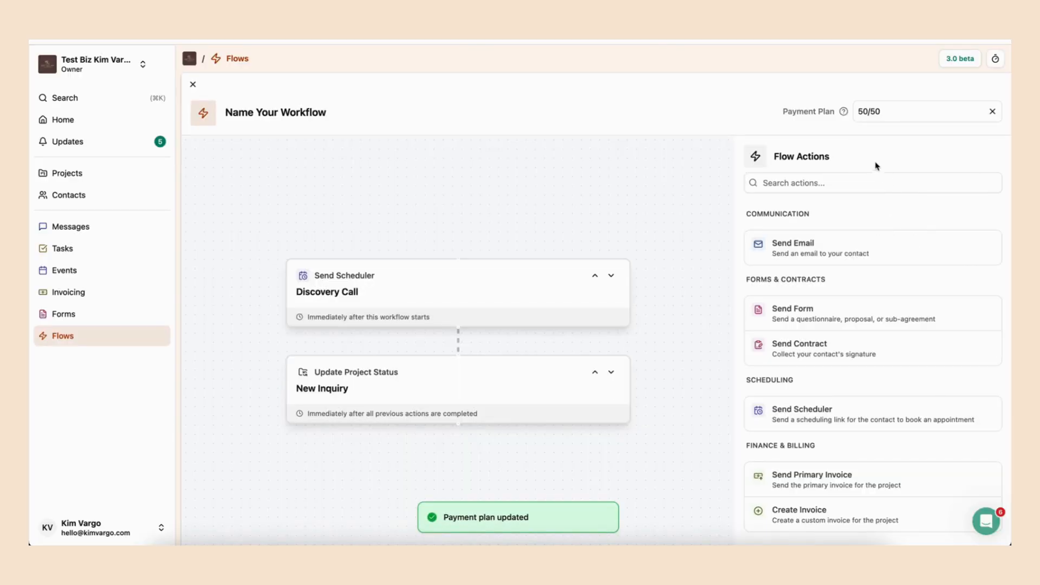
mouse_move(844, 112)
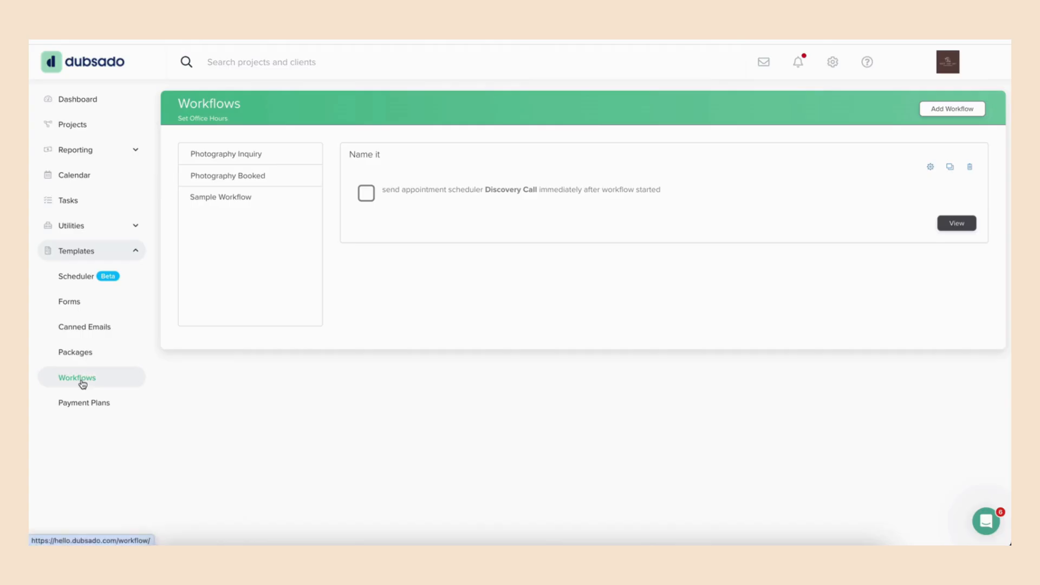
Create a new workflow named "Name It".
click(967, 113)
click(224, 160)
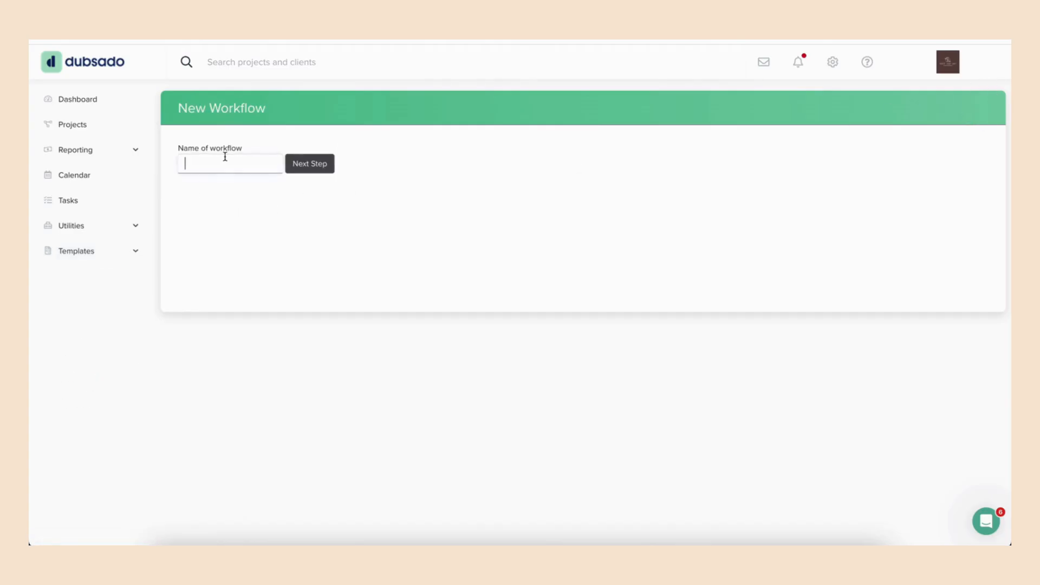
text(Name It)
click(321, 167)
Assign the 50/50 payment plan to the "Name It" workflow.
click(278, 202)
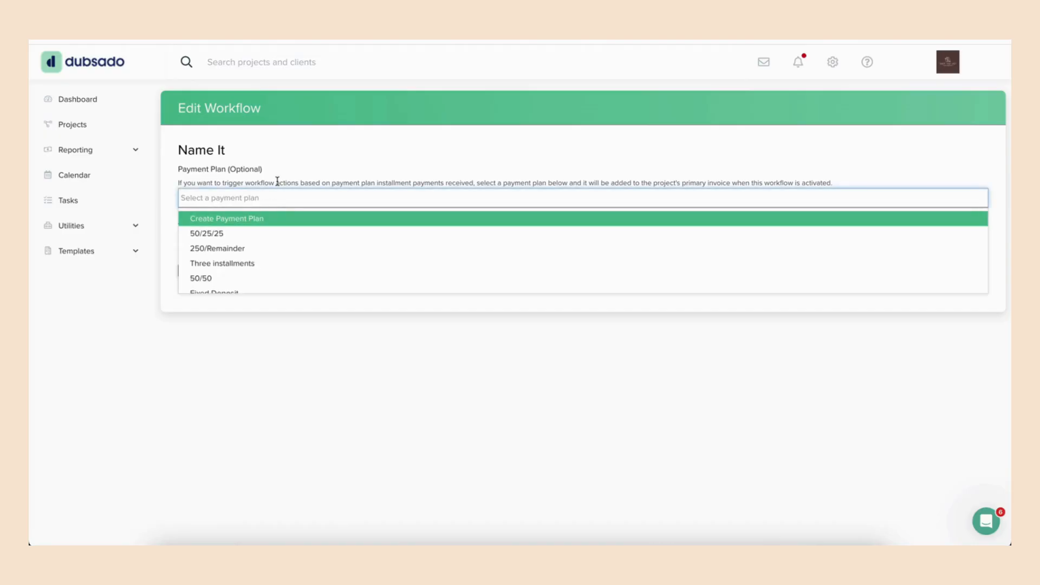
click(276, 183)
click(262, 197)
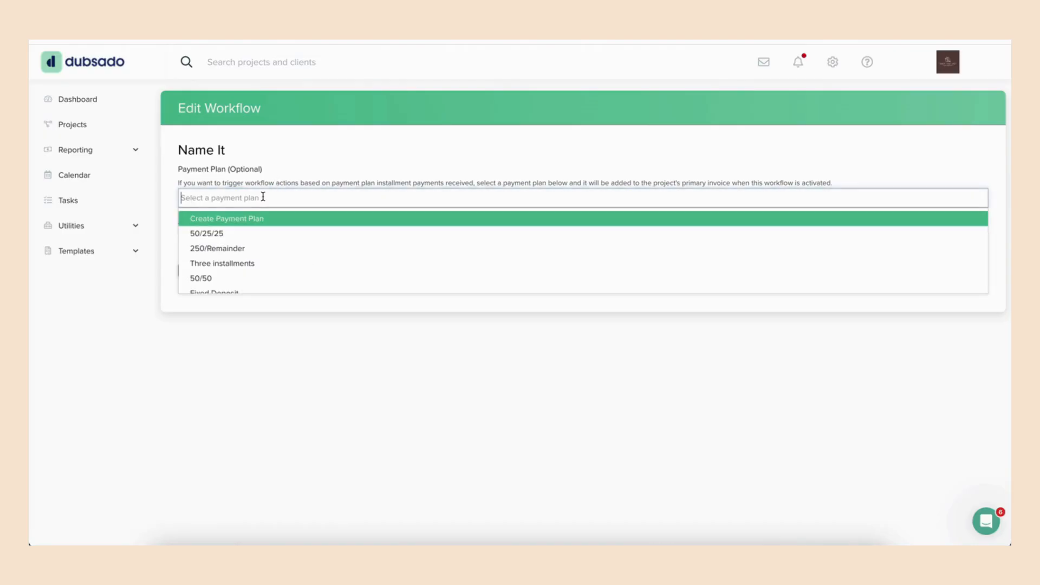
scroll(228, 260, down, 1)
click(218, 262)
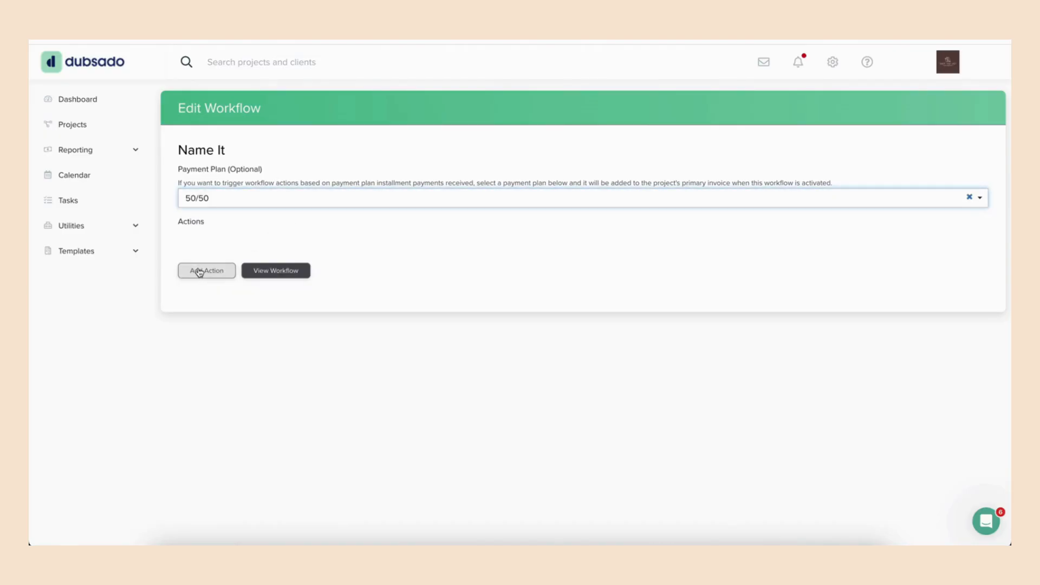
Start a Send Appointment Scheduler action in the workflow, timed to run after workflow started.
click(199, 270)
click(415, 266)
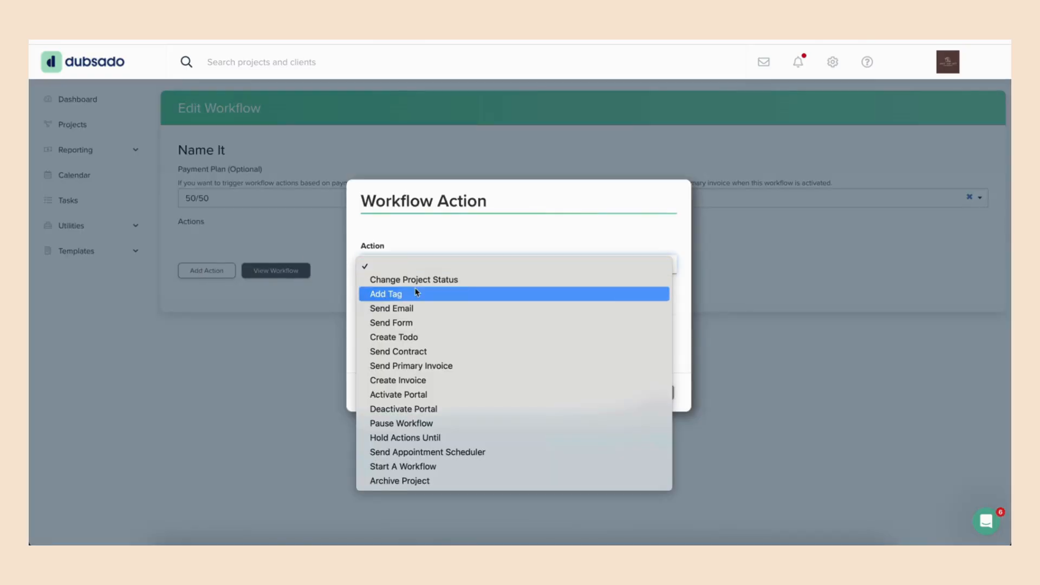
click(410, 452)
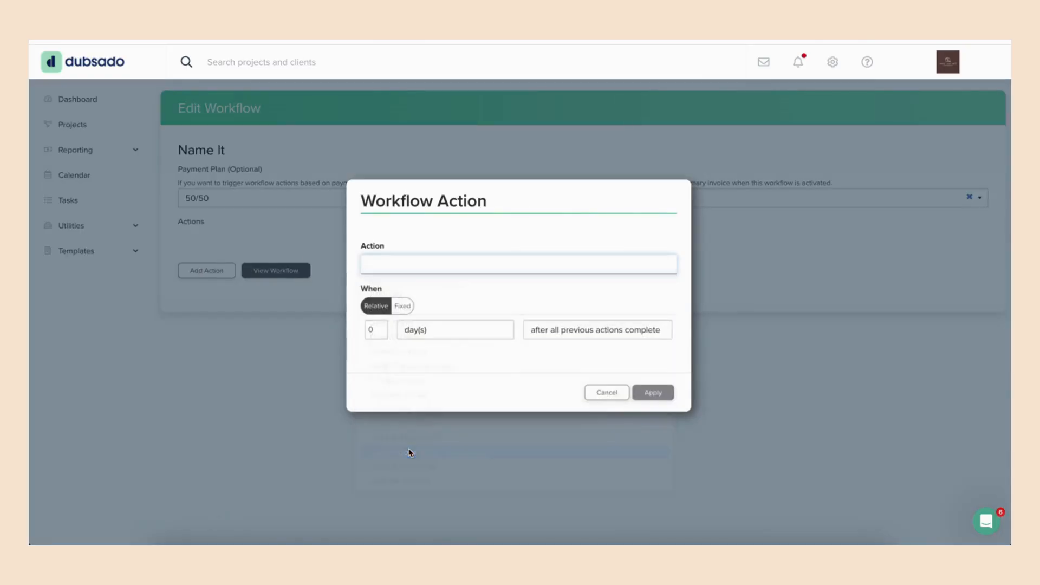
scroll(510, 247, down, 1)
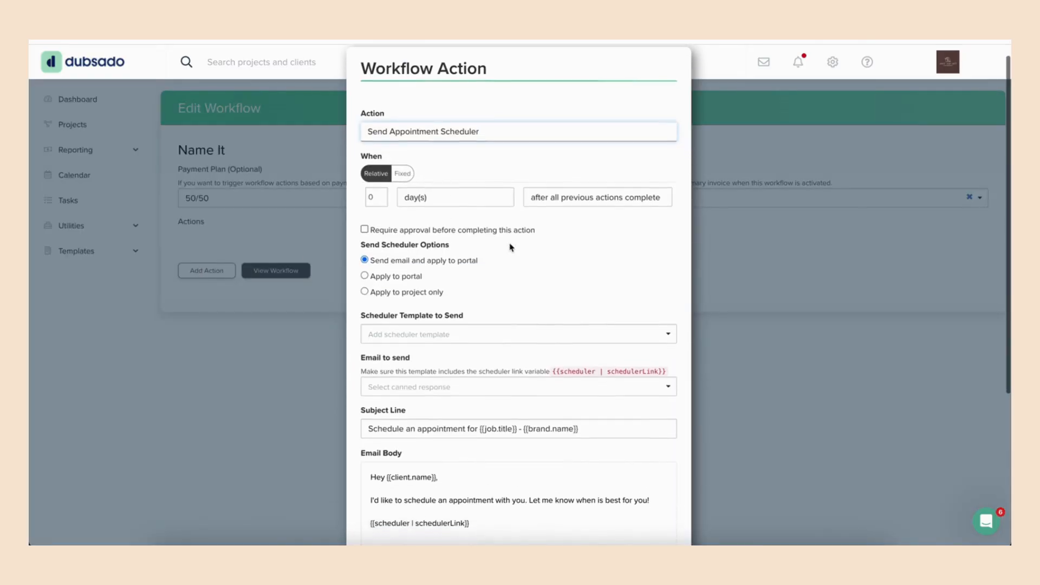
click(589, 186)
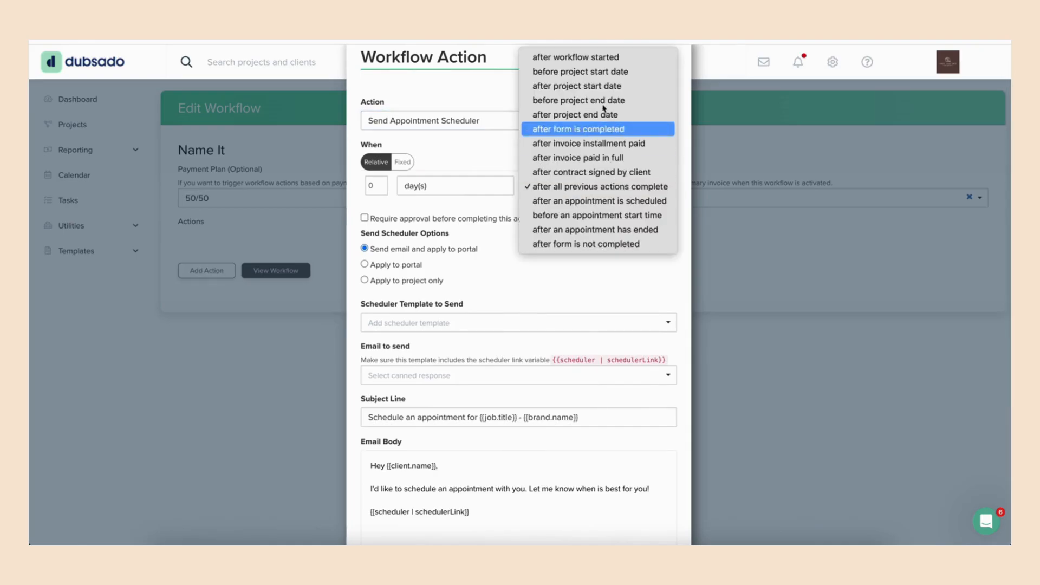
click(598, 57)
Choose Discovery Call as the scheduler template to send.
scroll(406, 219, down, 1)
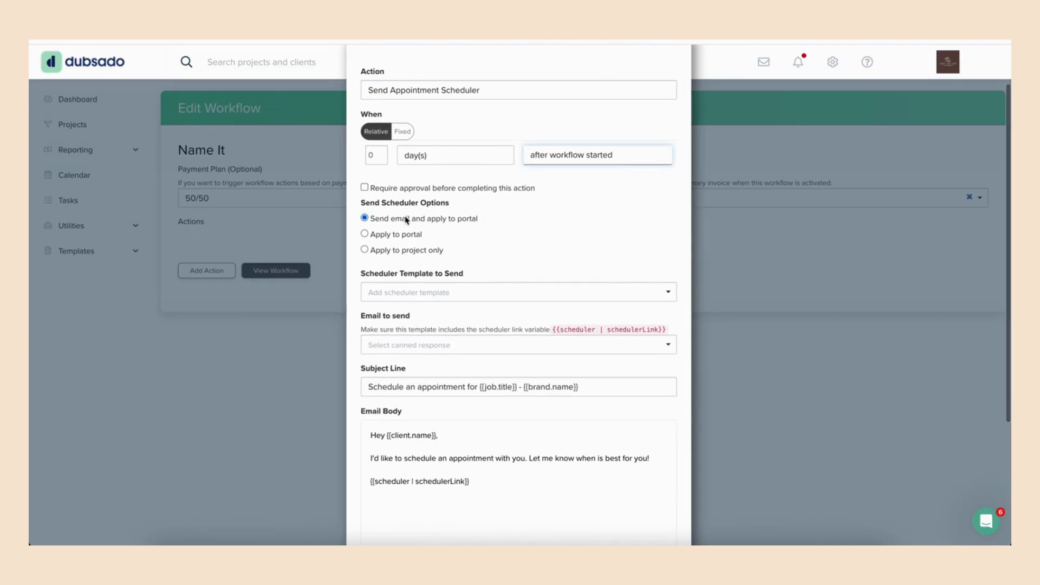
scroll(443, 238, down, 1)
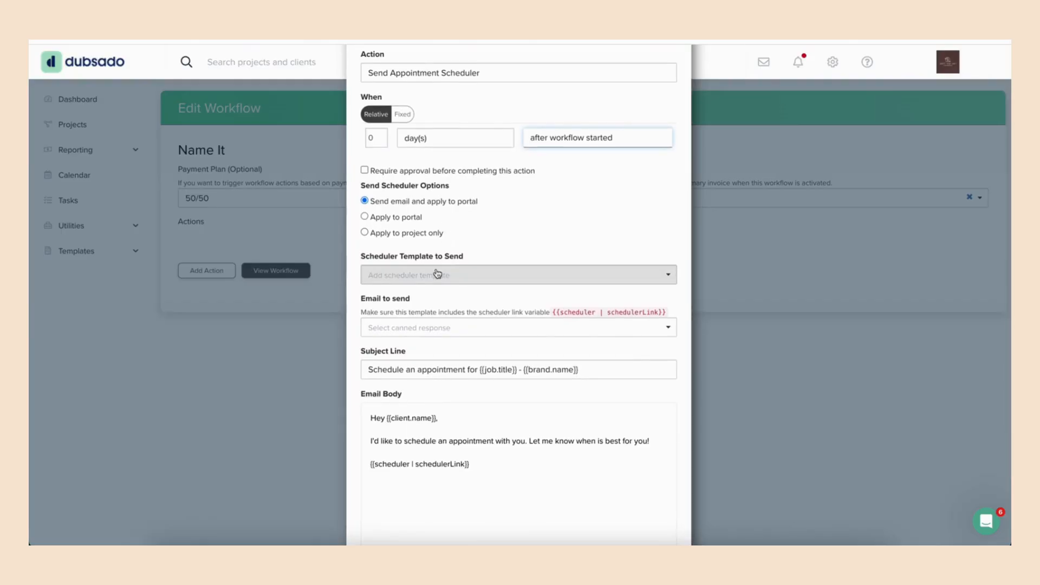
click(437, 273)
scroll(408, 336, down, 1)
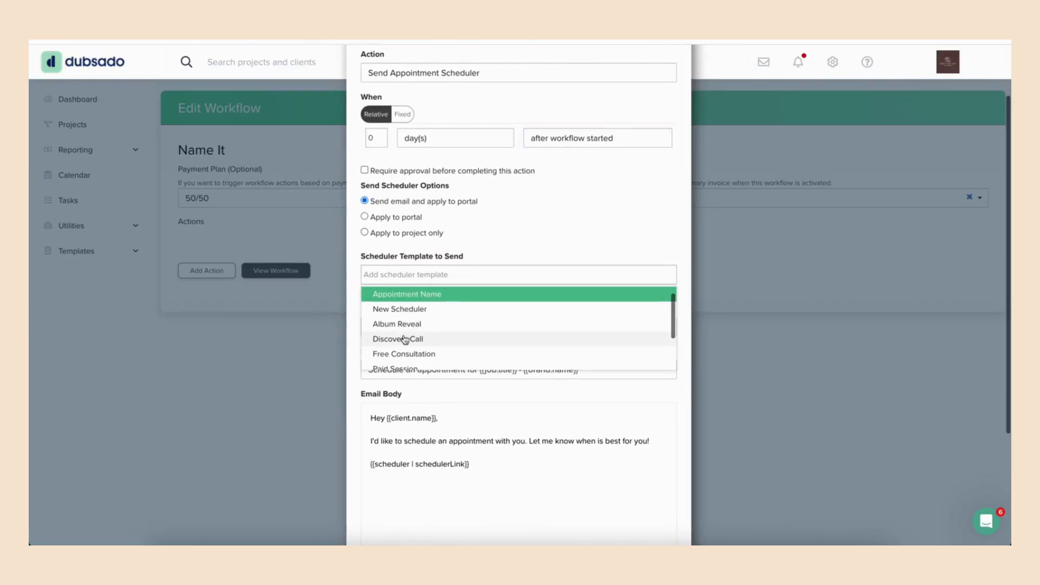
click(404, 339)
Use the canned email "Inquiry | 00 | Send Scheduler" for the scheduler action and apply the action to the workflow.
click(392, 329)
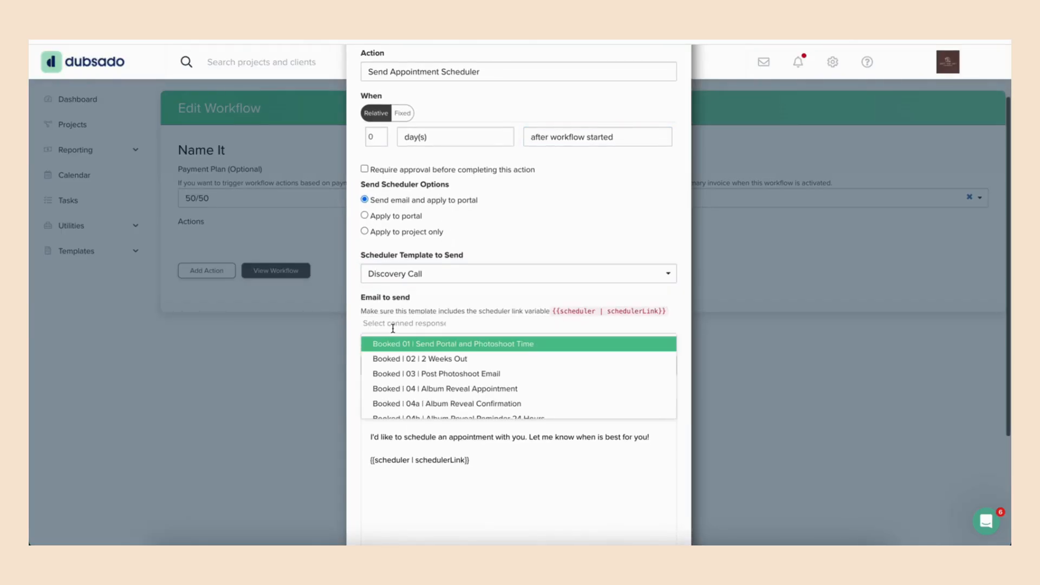
text(inqui)
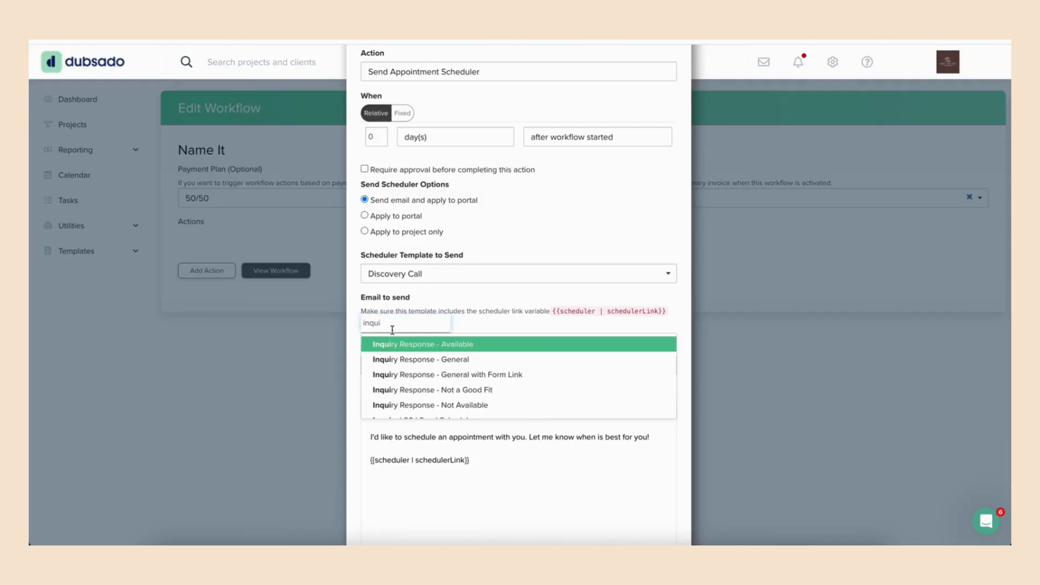
text(ry |)
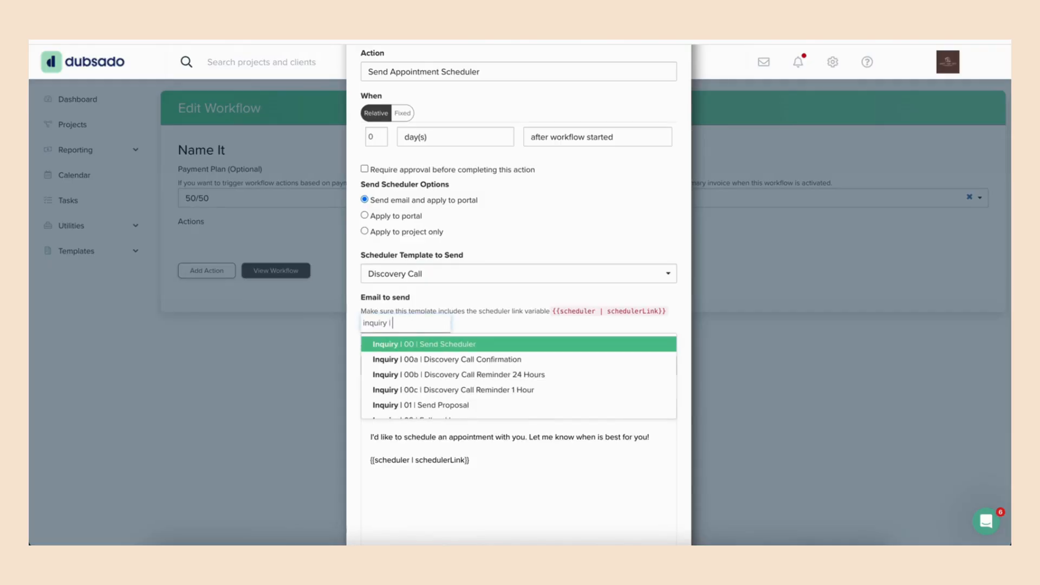
key(Return)
scroll(543, 298, down, 3)
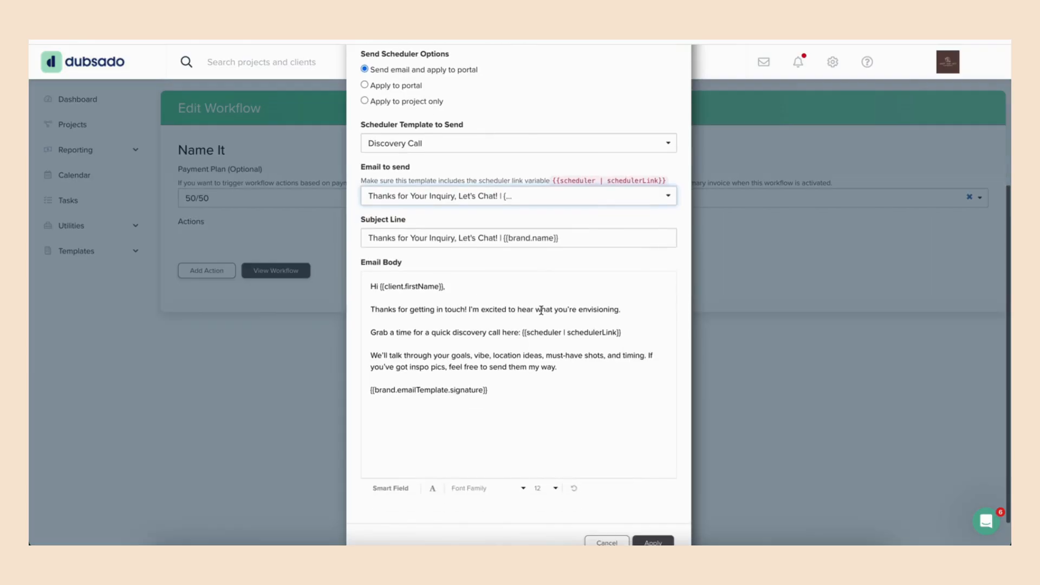
scroll(540, 319, up, 3)
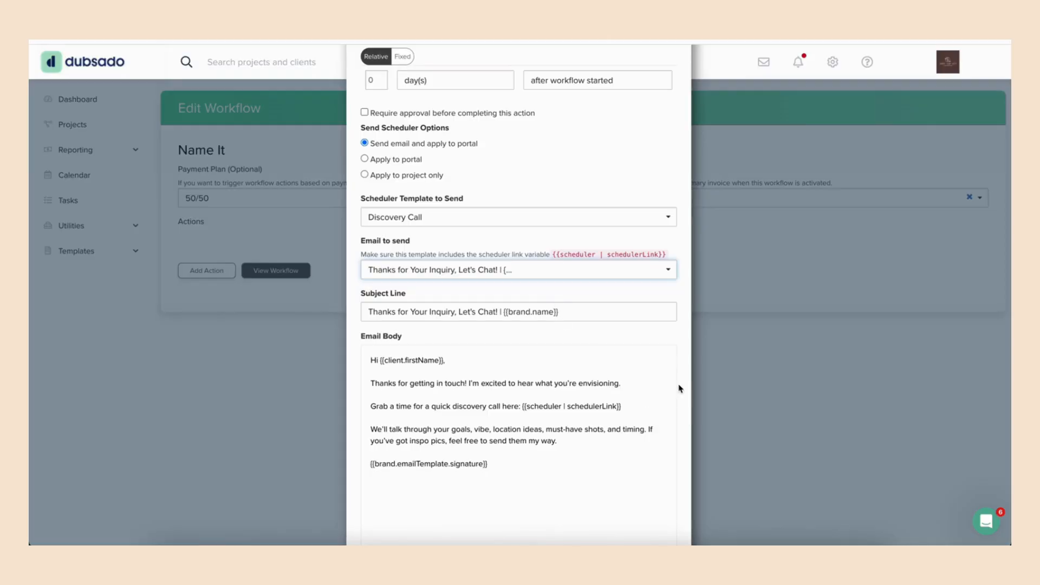
scroll(677, 401, down, 3)
click(653, 509)
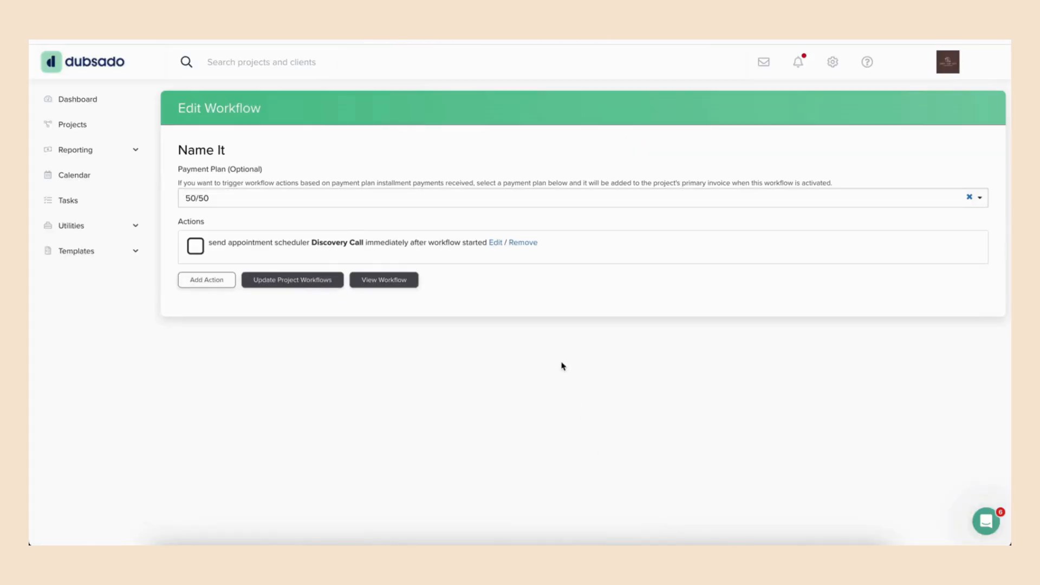